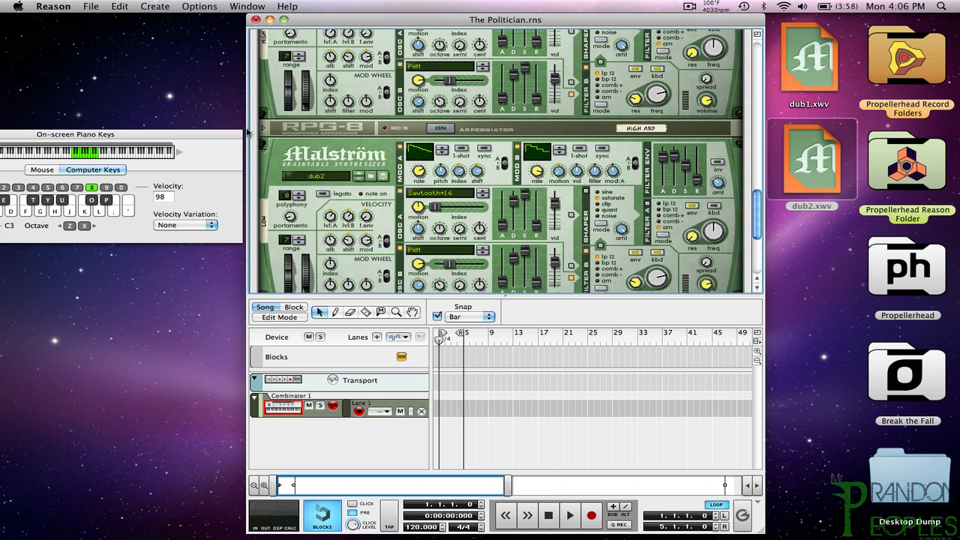
# Unfold the High Arp and Low Arp RPG-8 arpeggiators to examine their settings
pyautogui.click(264, 129)
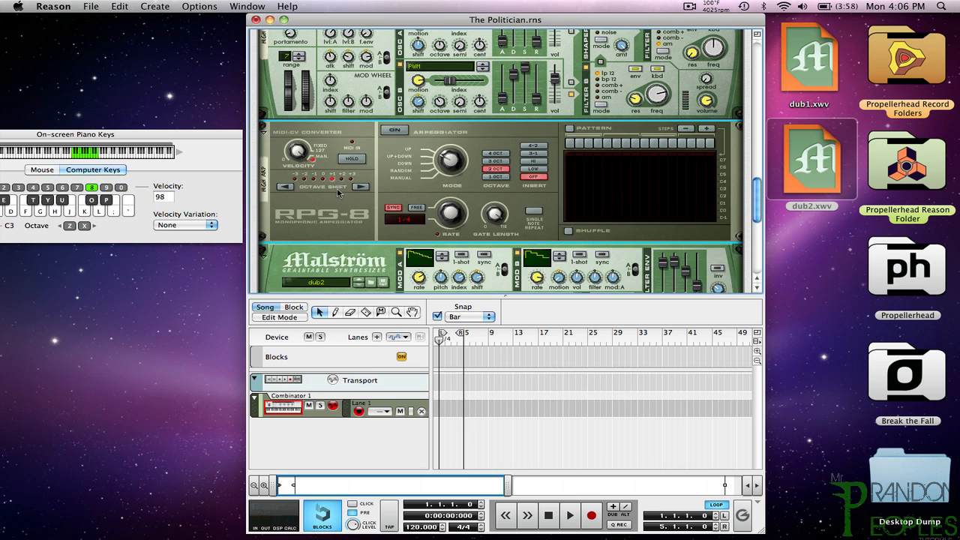
pyautogui.scroll(-5, 339, 188)
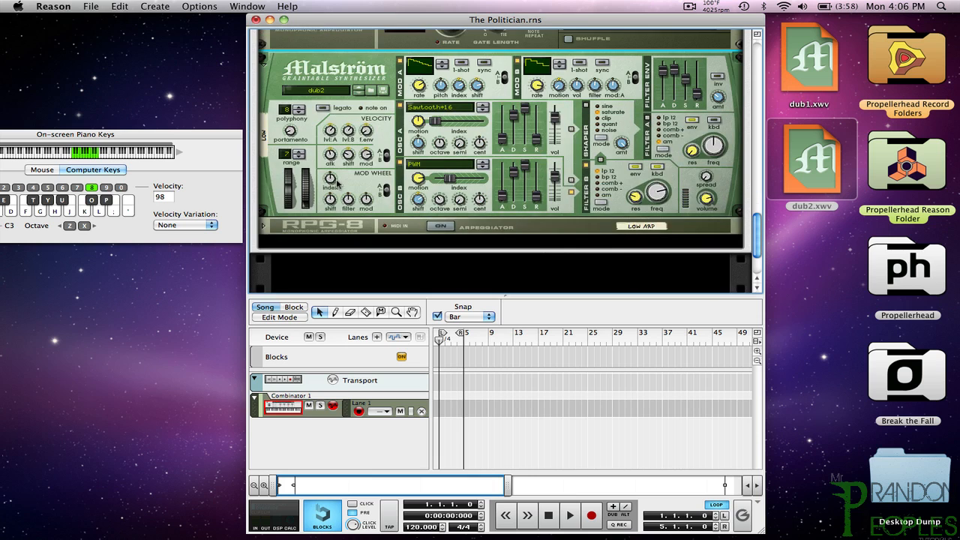
pyautogui.click(264, 226)
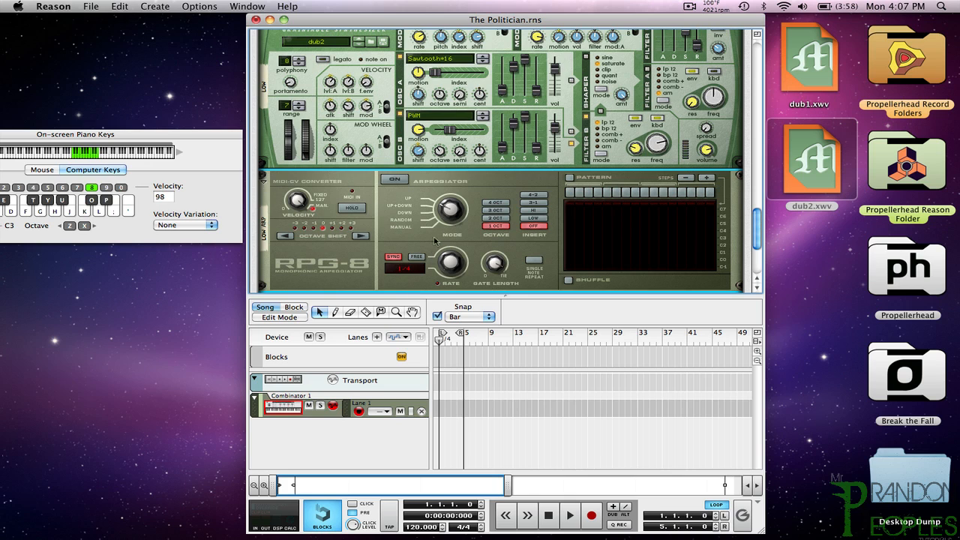
# Fold both Malström synthesizers and both RPG-8 arpeggiators in the Combinator
pyautogui.scroll(3, 435, 229)
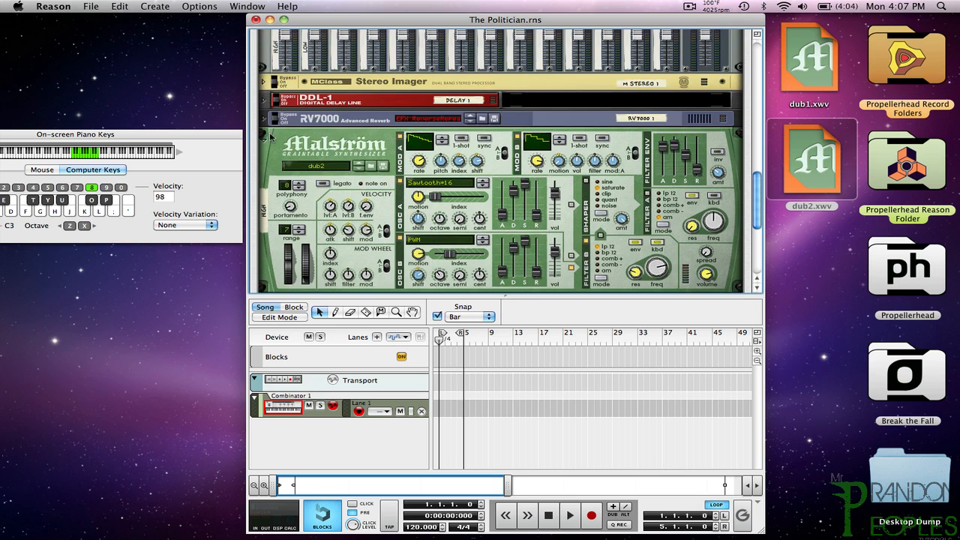
pyautogui.click(265, 139)
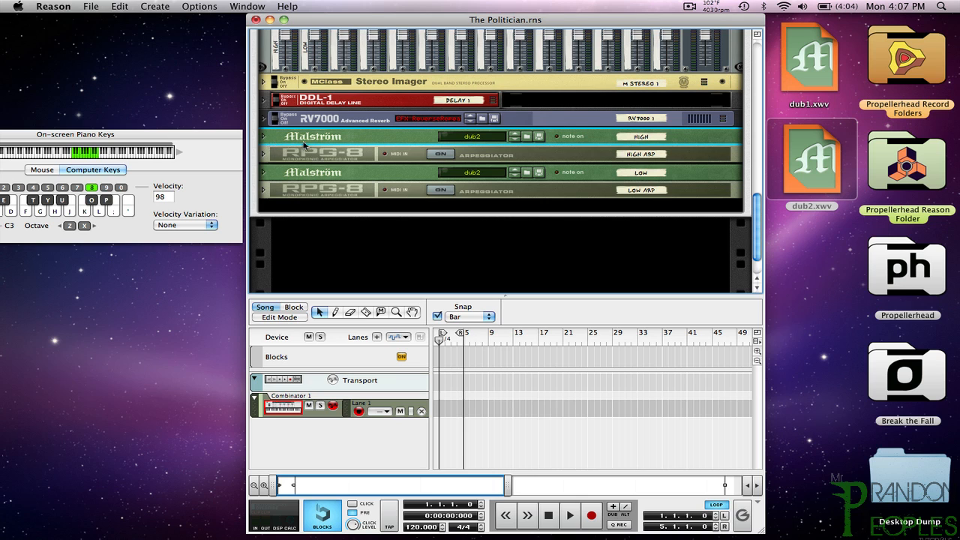
# Check the pan settings of the High and Low channels on the Combinator's mixer
pyautogui.scroll(5, 358, 186)
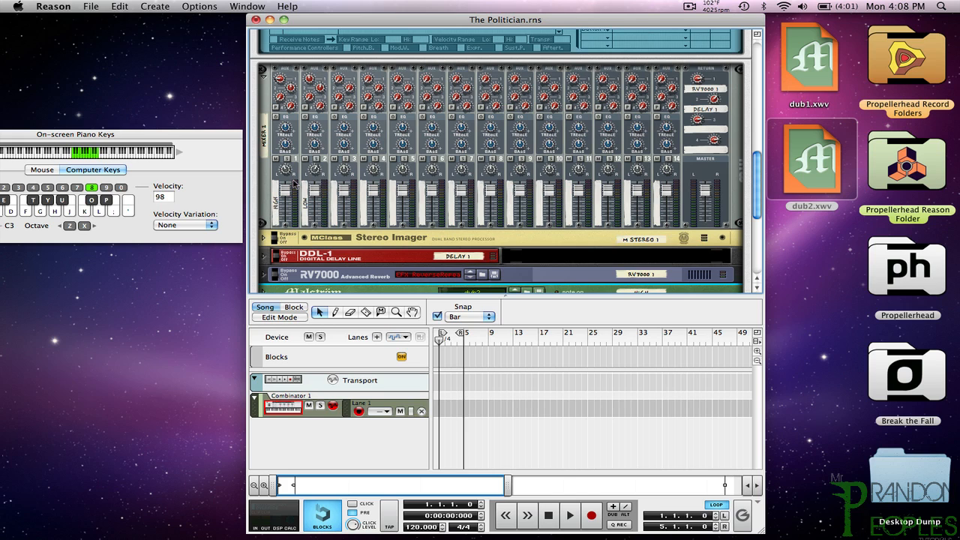
pyautogui.moveTo(317, 171)
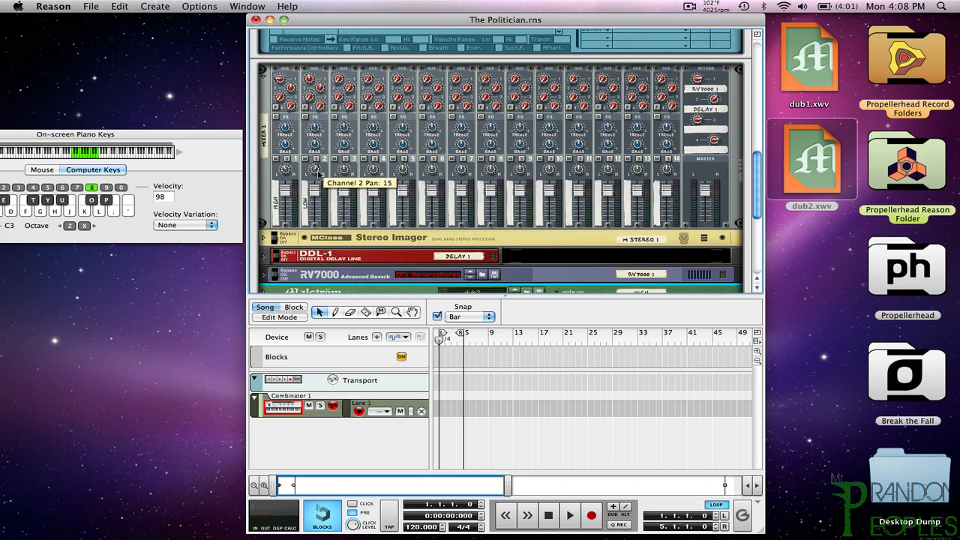
pyautogui.moveTo(283, 178)
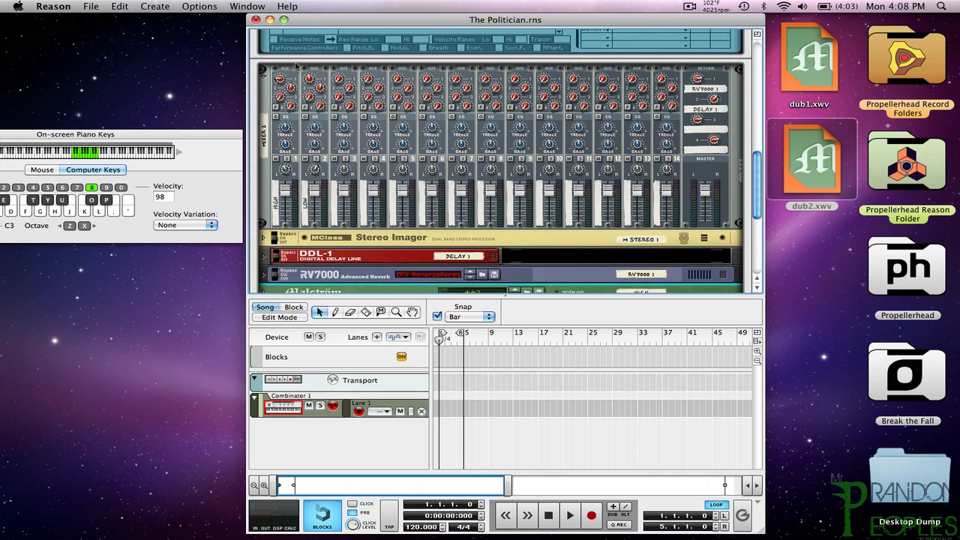
# Unfold the DDL-1 delay and play a series of notes to audition the patch through it
pyautogui.click(265, 256)
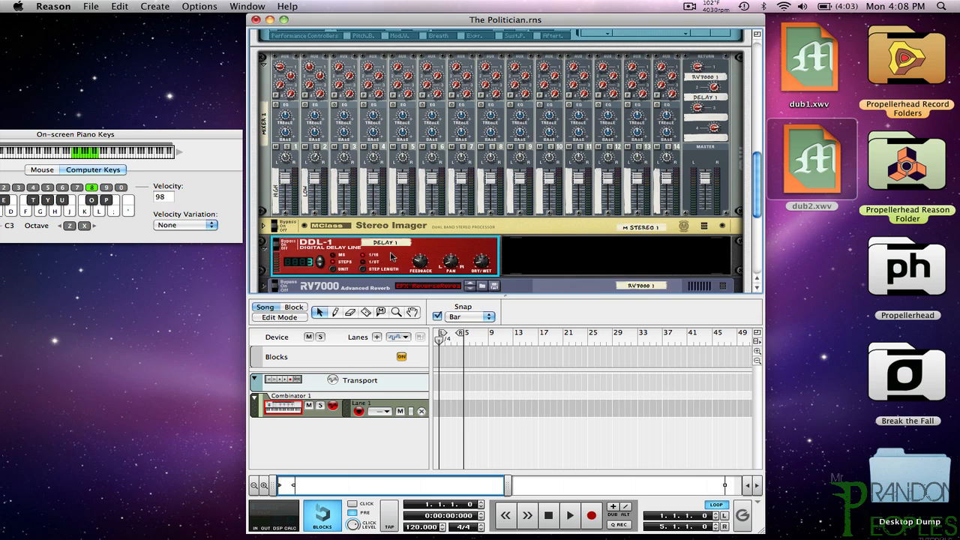
pyautogui.scroll(-2, 391, 256)
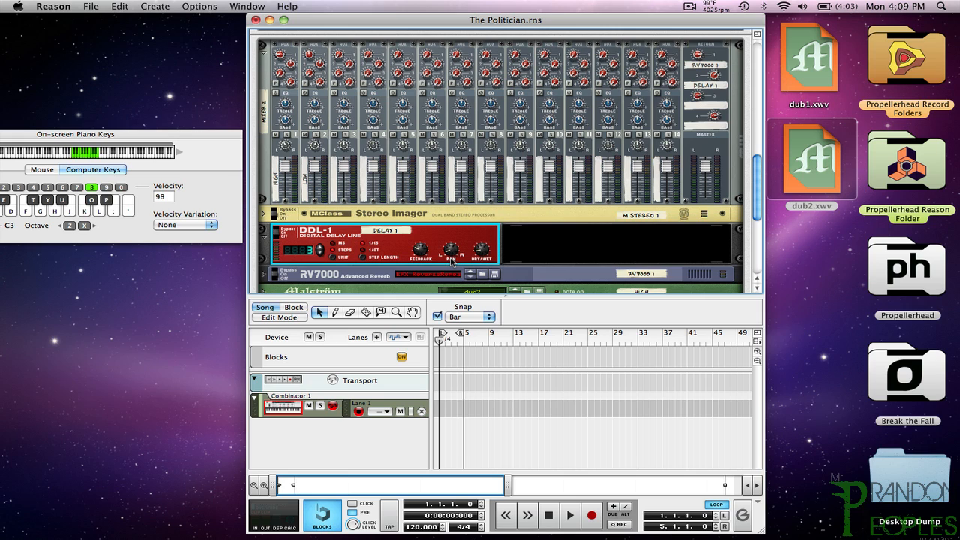
pyautogui.press('d')
pyautogui.press('e')
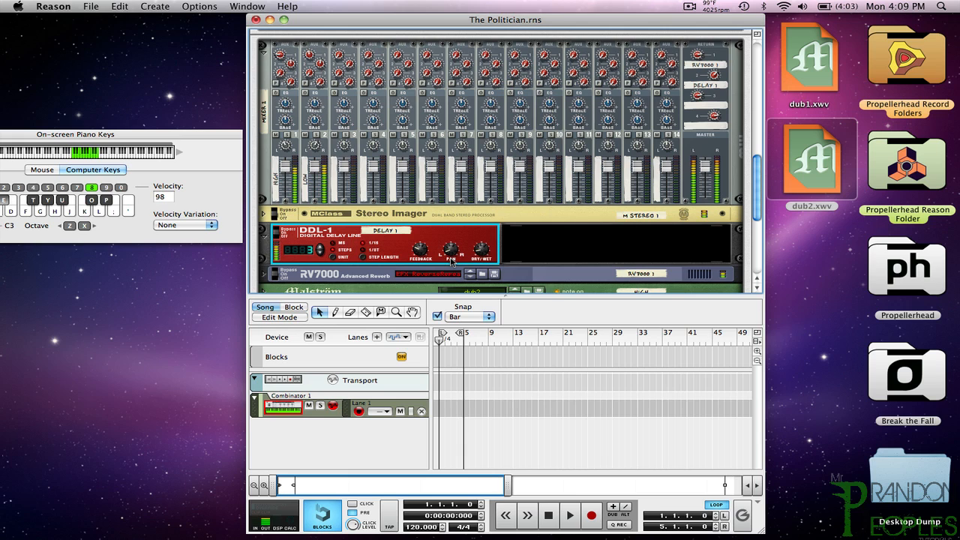
pyautogui.press('d')
pyautogui.press('p')
pyautogui.press(';')
pyautogui.press(';')
pyautogui.press('d')
pyautogui.press('e')
pyautogui.press('d')
pyautogui.press(';')
pyautogui.press('o')
pyautogui.press('o')
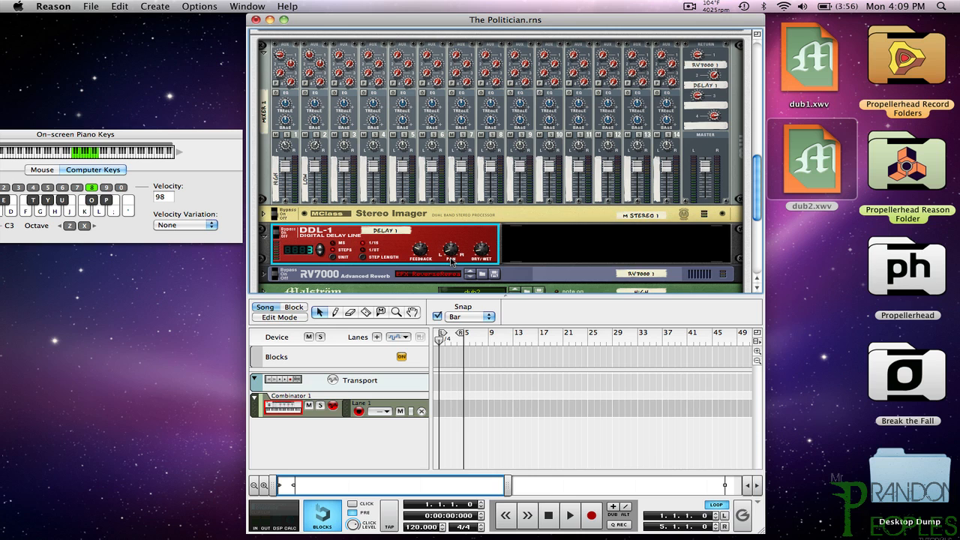
# Unfold the High Malström synthesizer to examine its oscillator, filter and volume settings
pyautogui.scroll(-5, 452, 261)
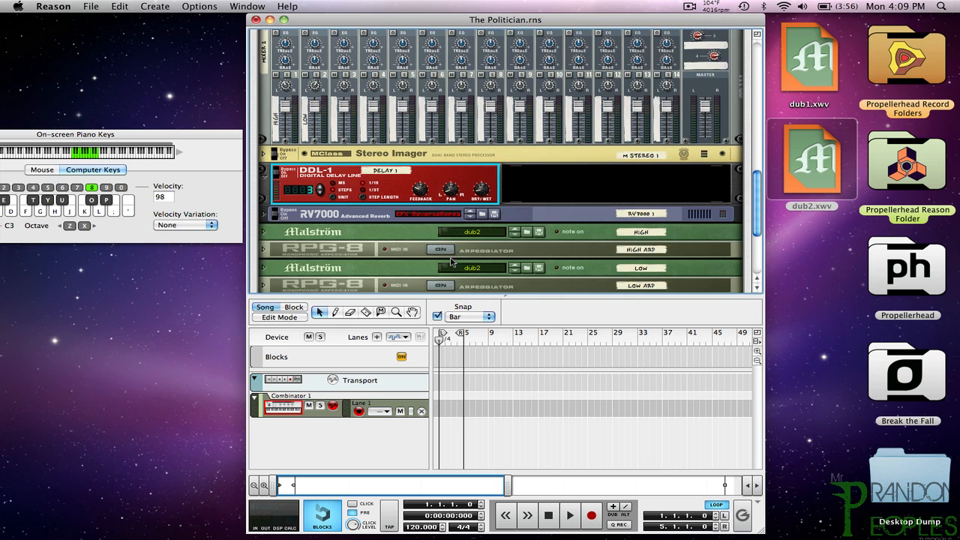
pyautogui.click(263, 220)
pyautogui.scroll(-3, 653, 228)
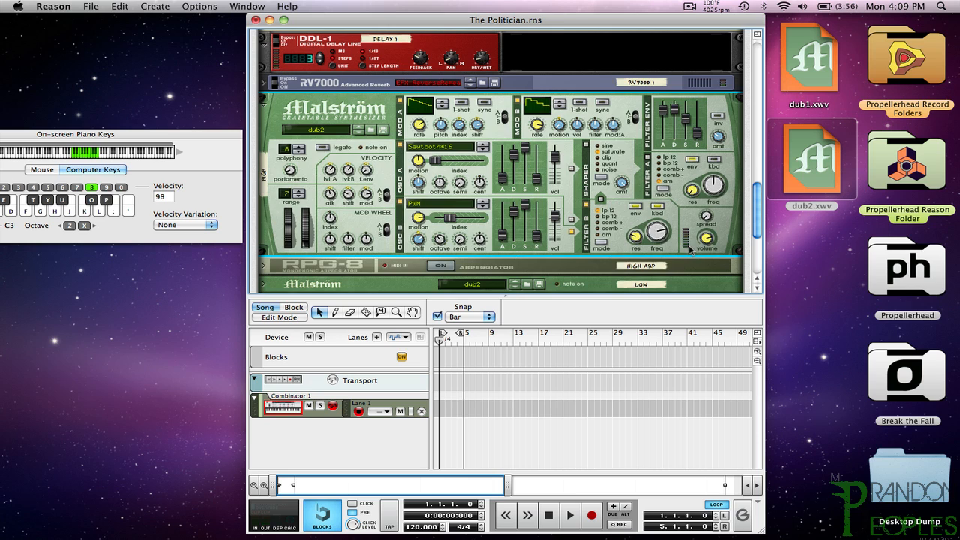
# Unfold the MClass Stereo Imager and check its low band width
pyautogui.scroll(5, 619, 225)
pyautogui.scroll(2, 433, 215)
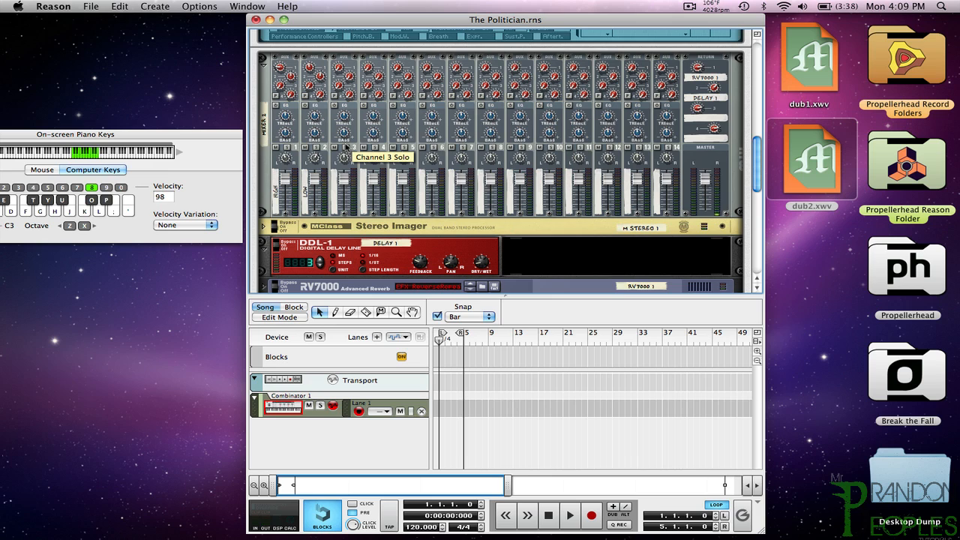
pyautogui.click(265, 229)
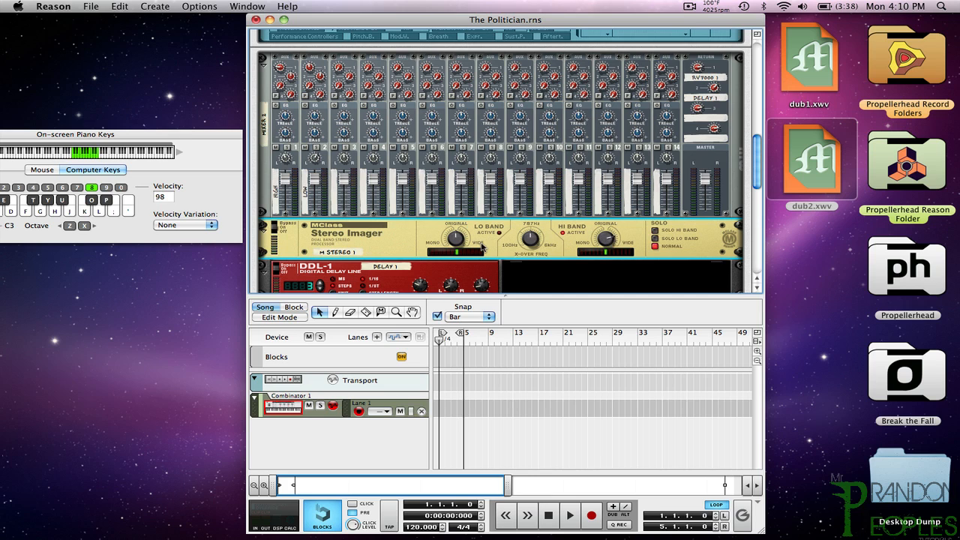
pyautogui.moveTo(457, 246)
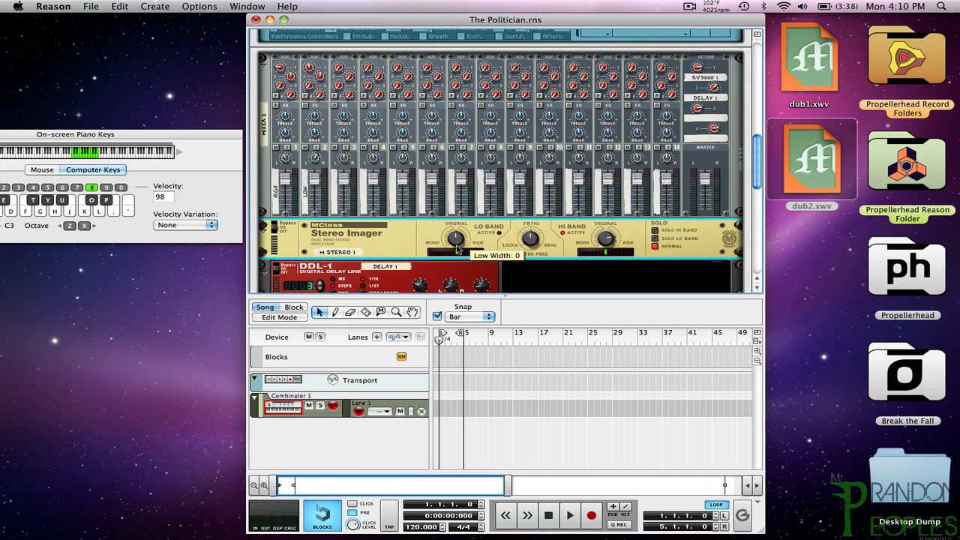
# Examine the modulation routing of the High and Low devices in the Combinator's programmer
pyautogui.scroll(5, 457, 245)
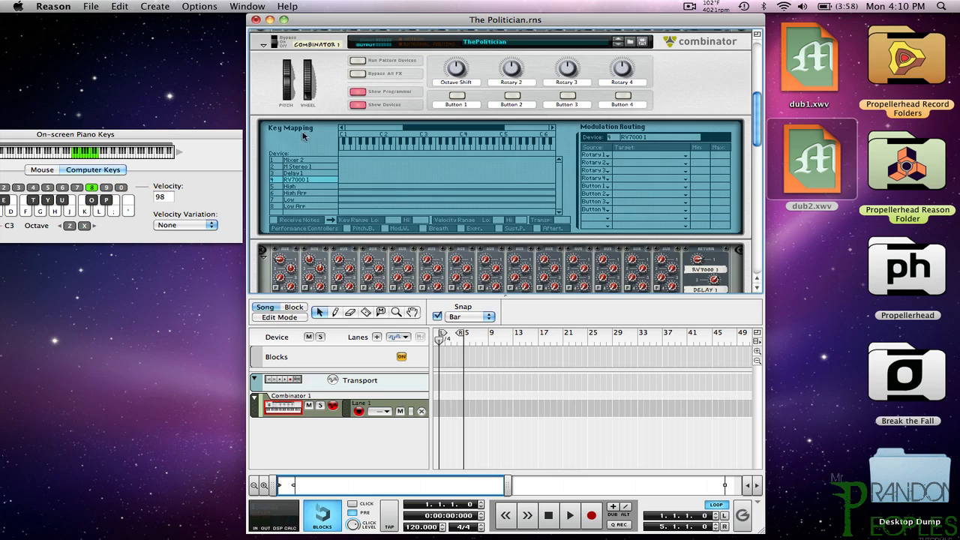
pyautogui.click(299, 188)
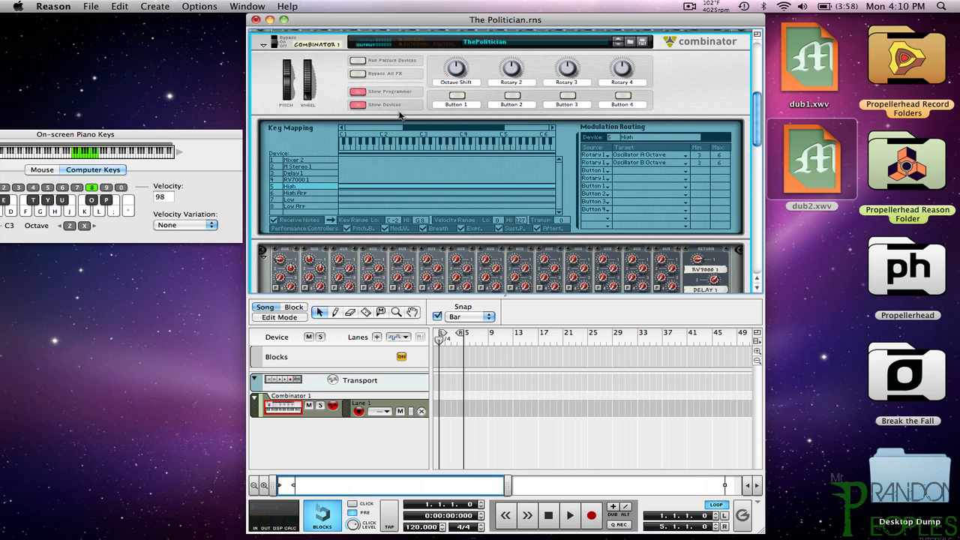
pyautogui.click(362, 92)
pyautogui.click(361, 92)
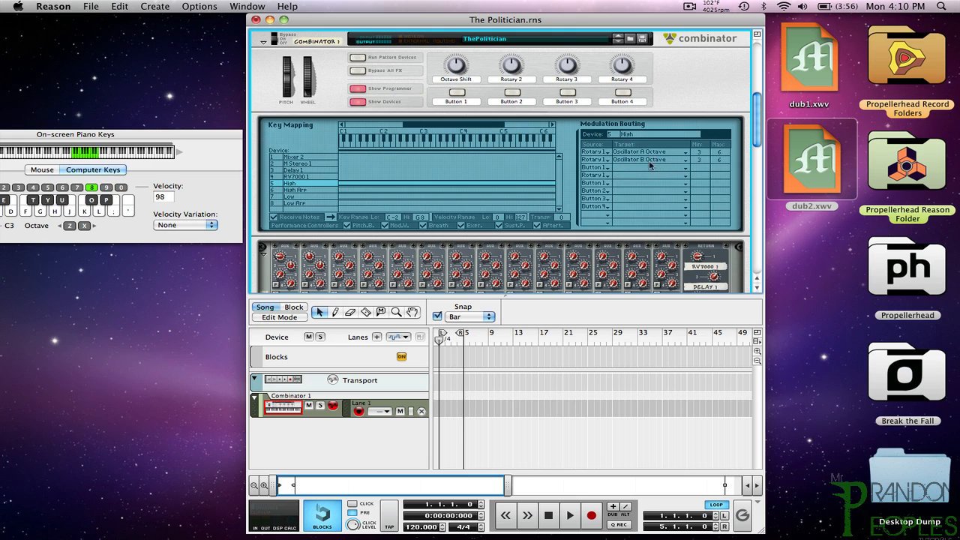
pyautogui.click(302, 196)
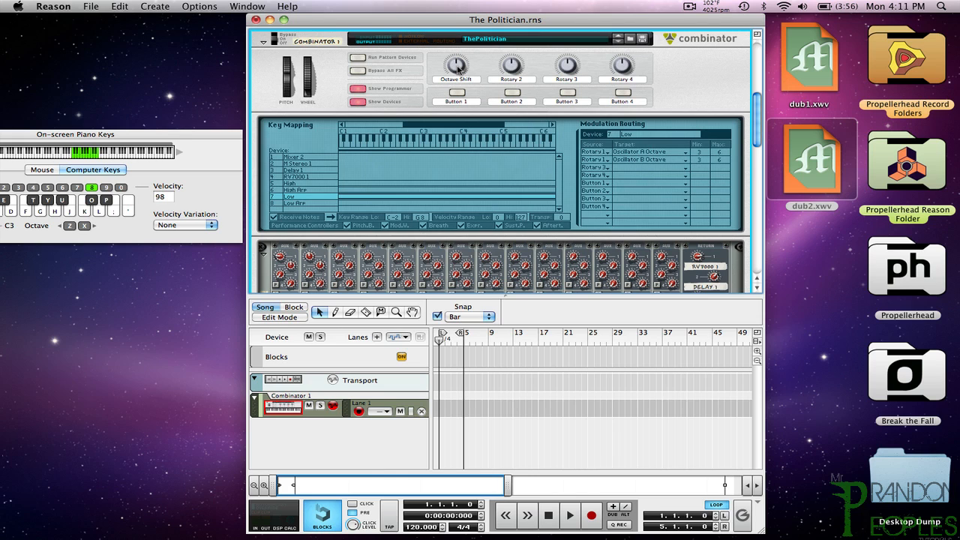
# Sweep the Combinator's Octave Shift rotary while playing repeated notes to audition the octave change
pyautogui.moveTo(458, 68)
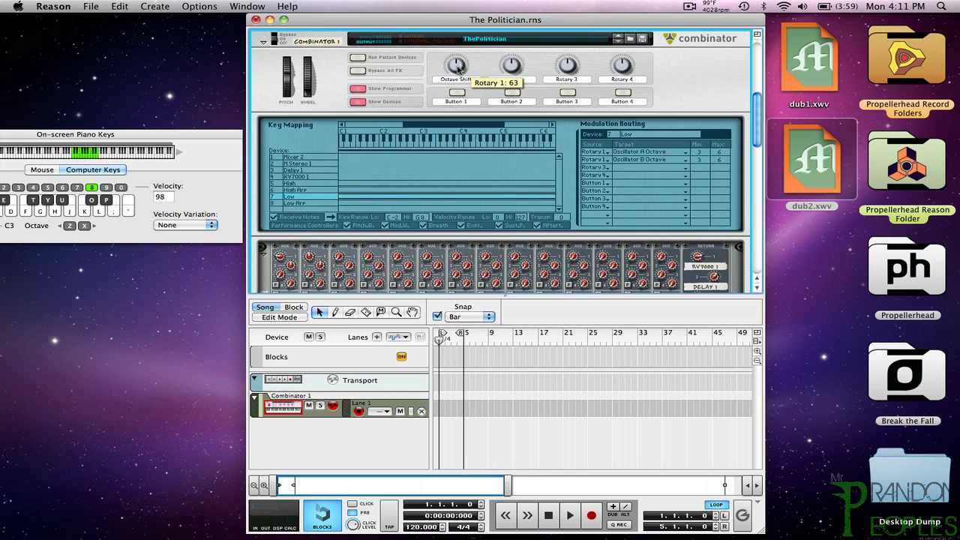
pyautogui.moveTo(457, 66); pyautogui.dragTo(448, 23)
pyautogui.press('p')
pyautogui.press('p')
pyautogui.press('p')
pyautogui.press('p')
pyautogui.press('p')
pyautogui.press('p')
pyautogui.press('p')
pyautogui.press('o')
pyautogui.press('p')
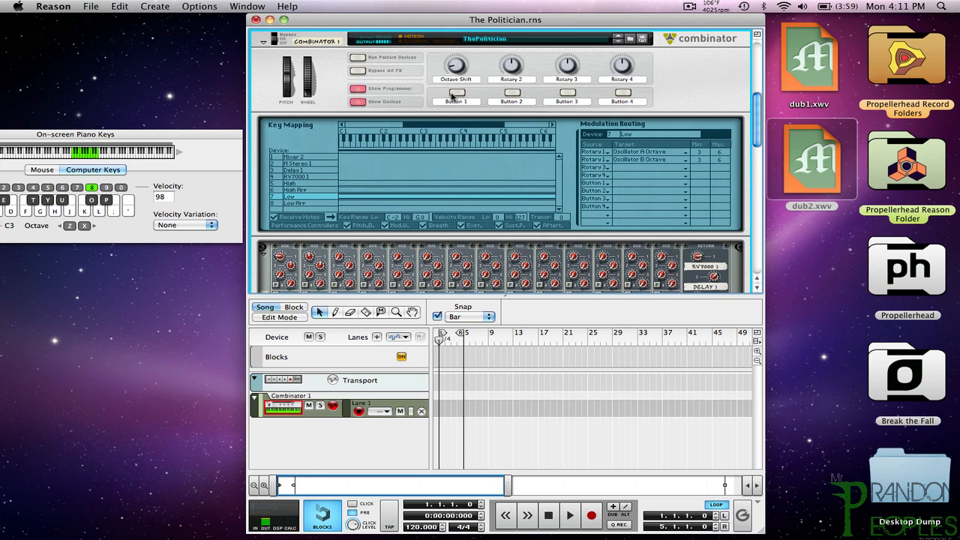
pyautogui.press('o')
pyautogui.press('p')
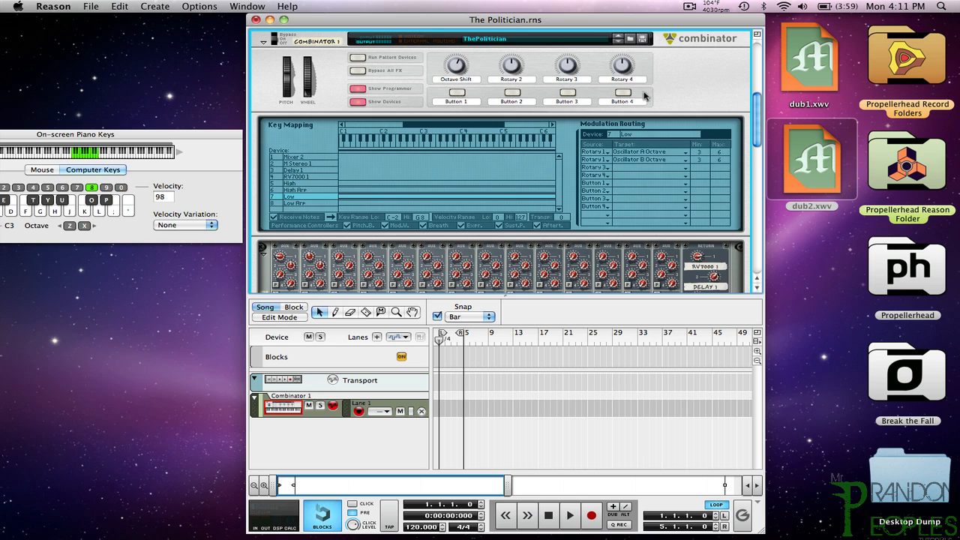
pyautogui.scroll(-10, 644, 96)
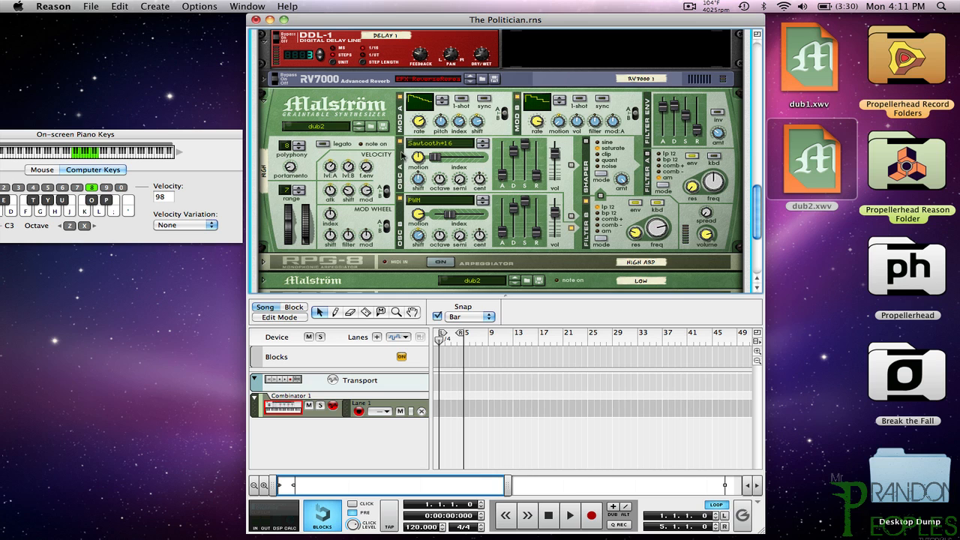
pyautogui.scroll(10, 407, 166)
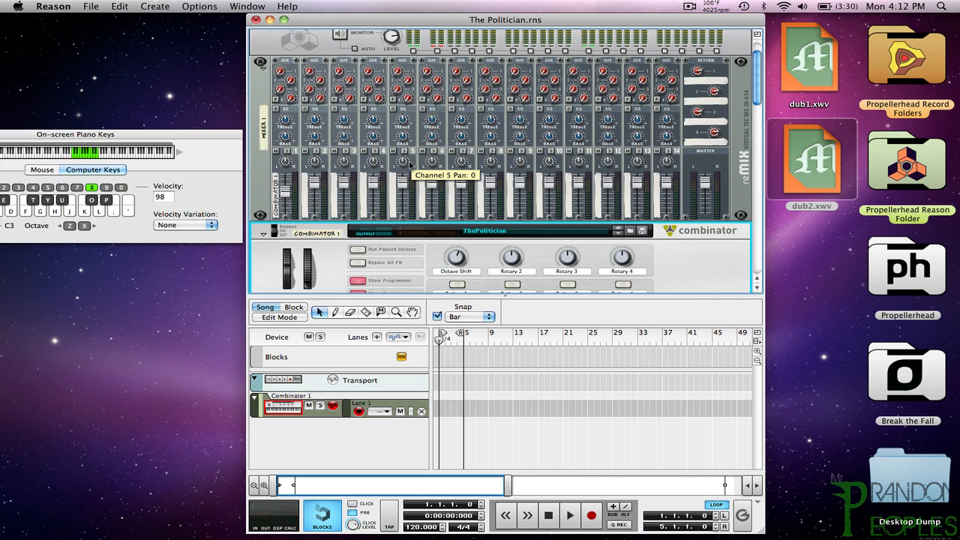